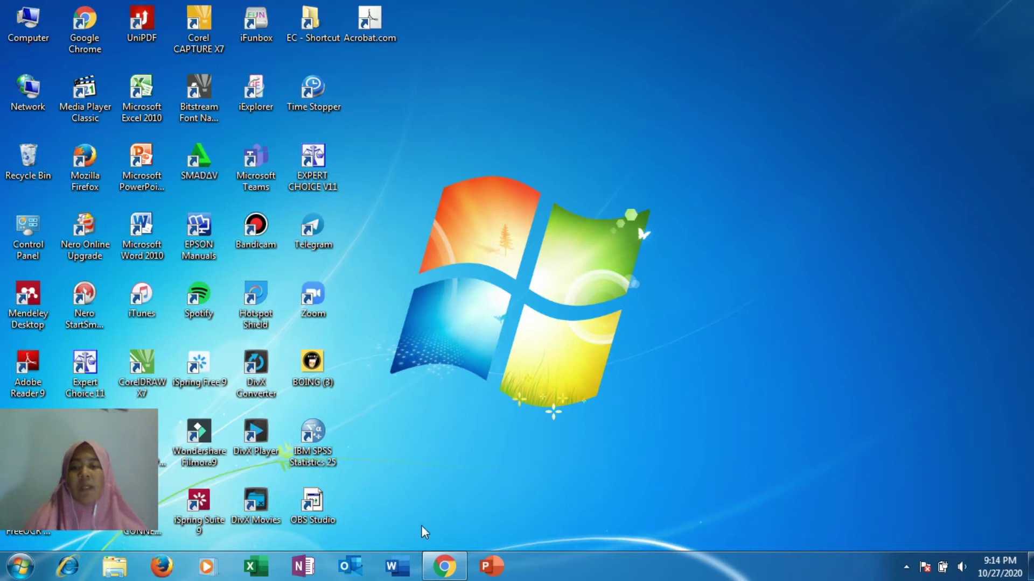
Step: Switch to Google Chrome, search the web for "mentimeter" and open the official Mentimeter website
click(448, 571)
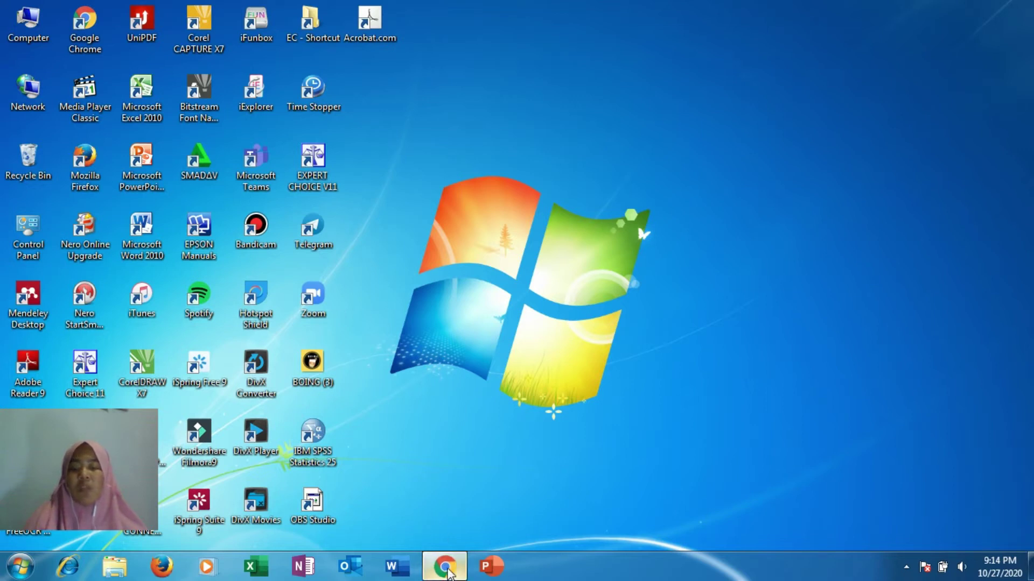
click(370, 40)
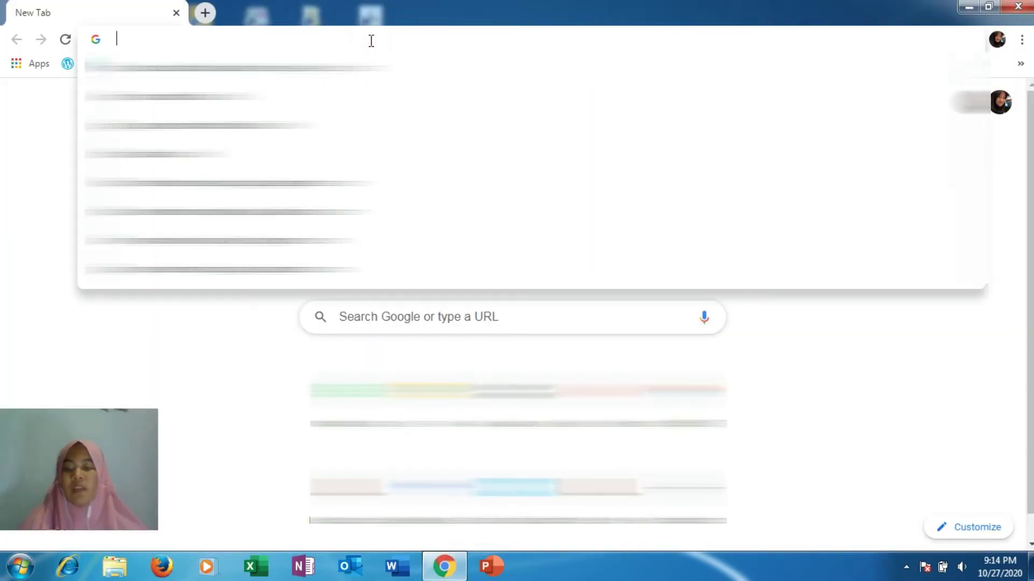
text(menti)
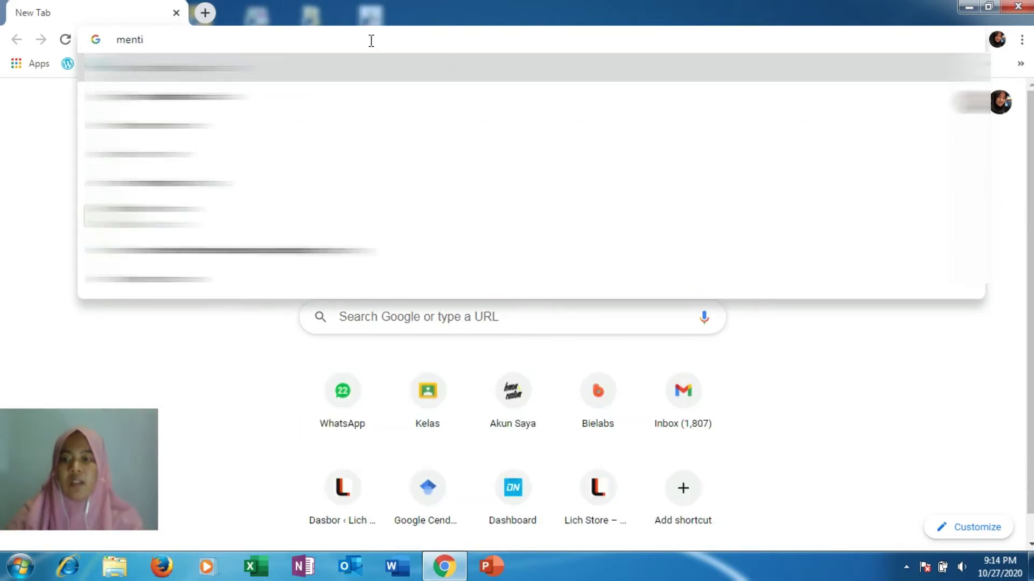
text(meter)
click(240, 127)
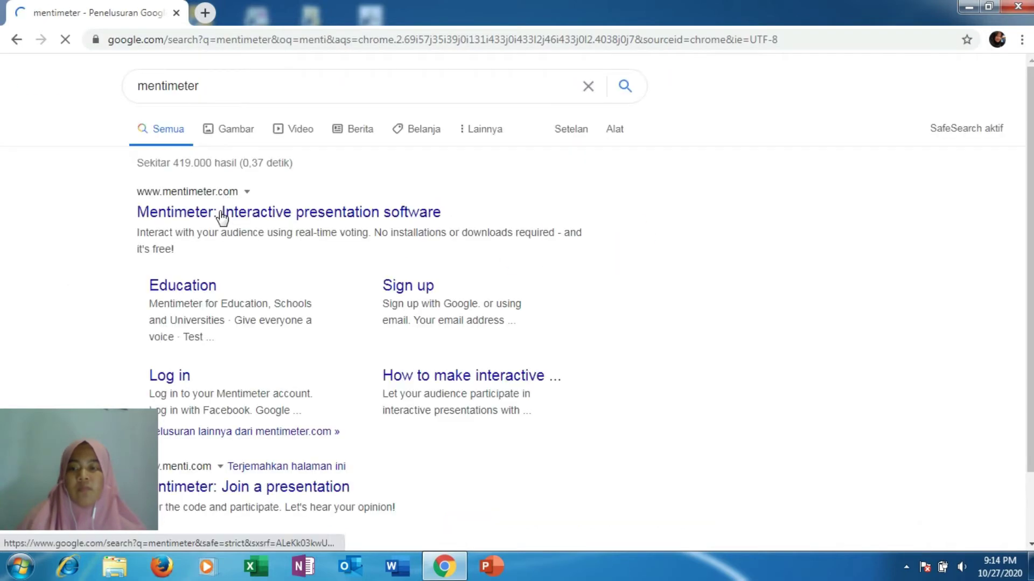
click(223, 213)
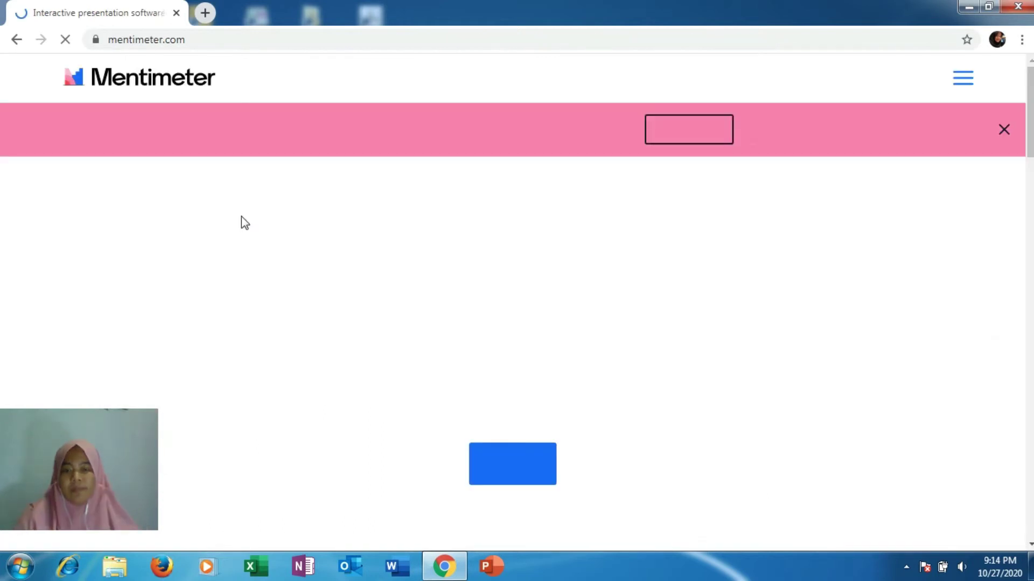
Step: Sign up for Mentimeter with the existing Google account and continue with the Free plan
scroll(345, 286, down, 2)
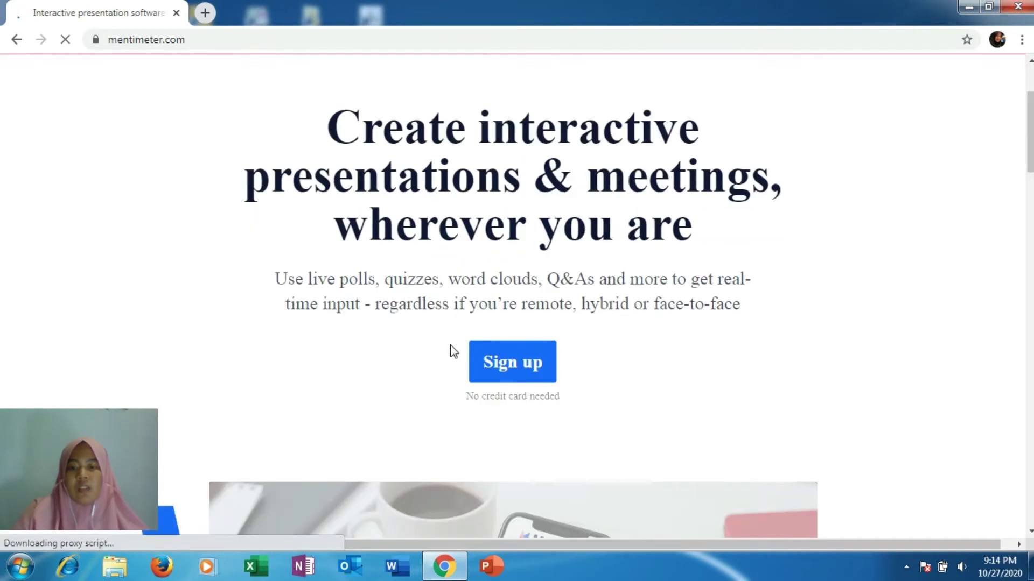
click(496, 365)
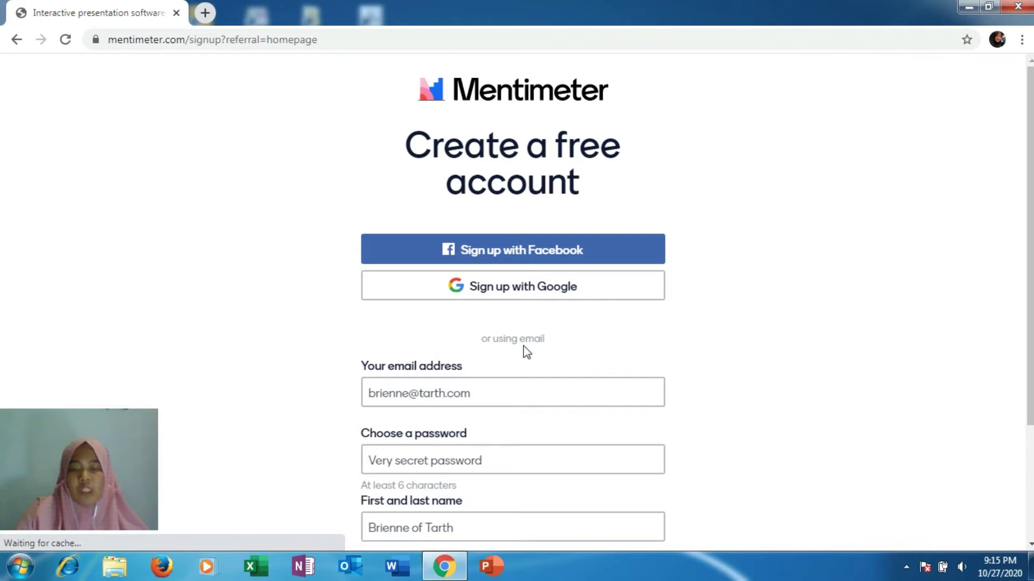
click(538, 299)
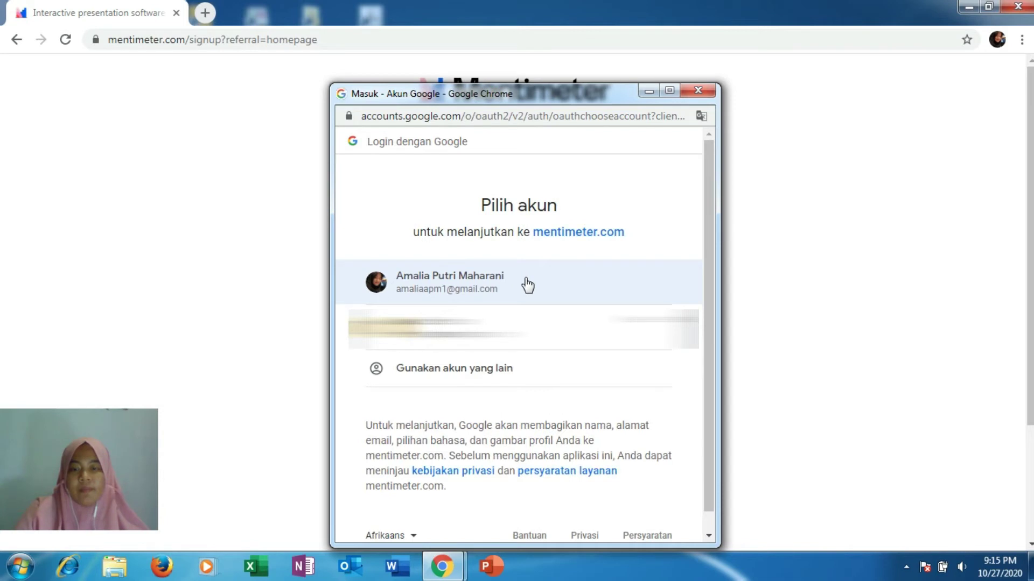
click(527, 286)
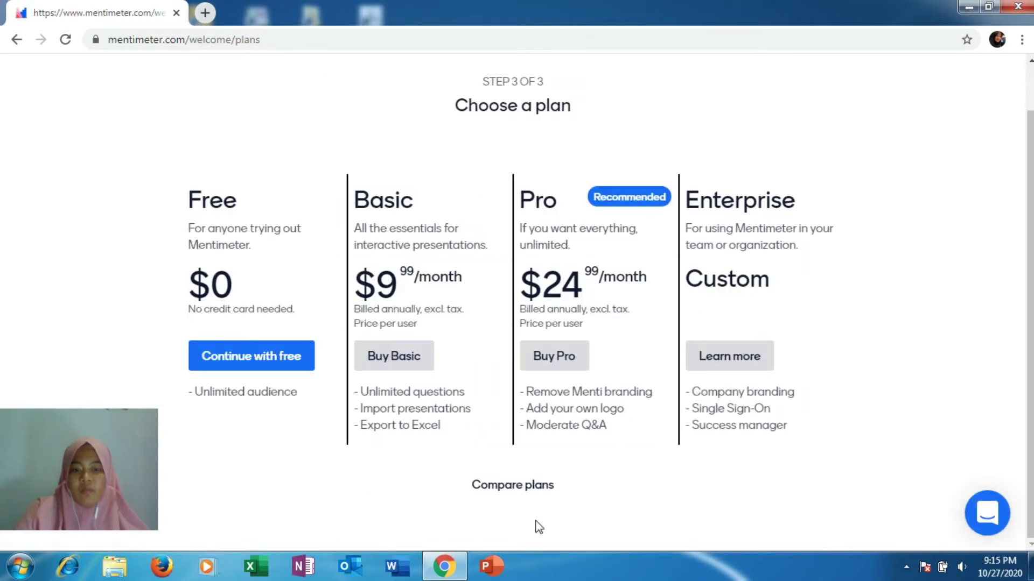
click(256, 365)
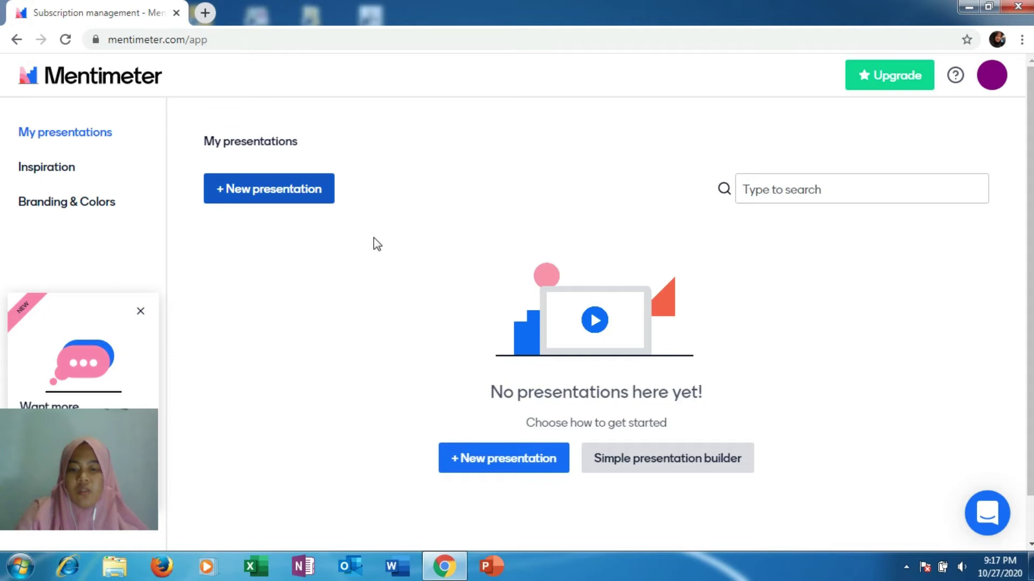
Step: Create a new presentation and rename it "Etika Bisnis"
click(290, 206)
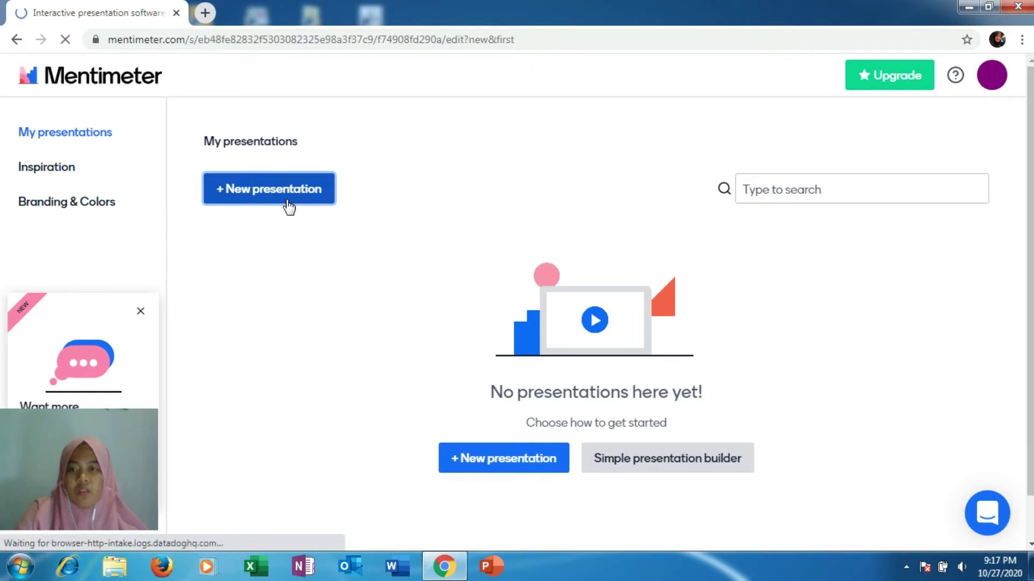
click(240, 74)
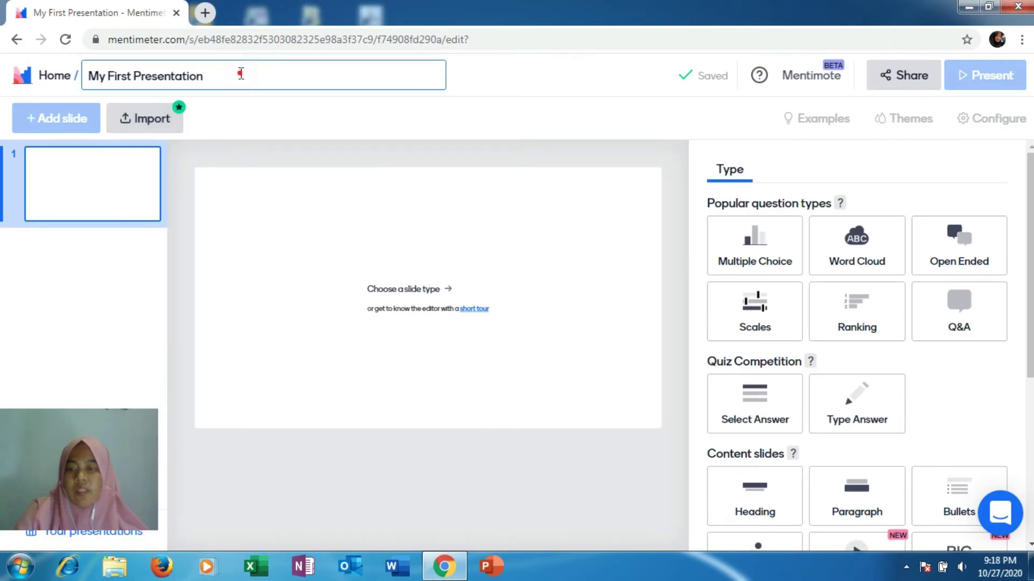
key(ctrl+a)
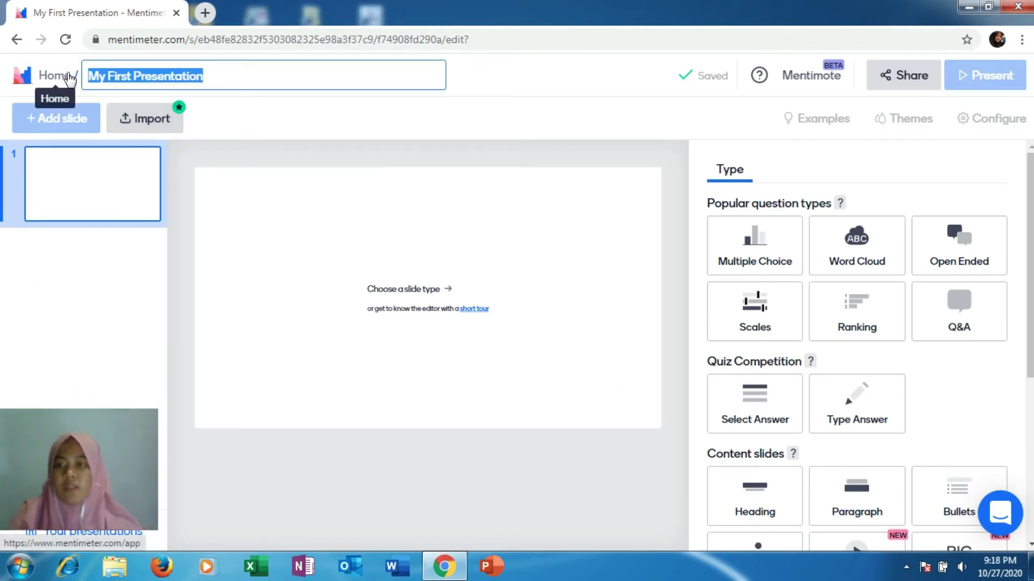
key(BackSpace)
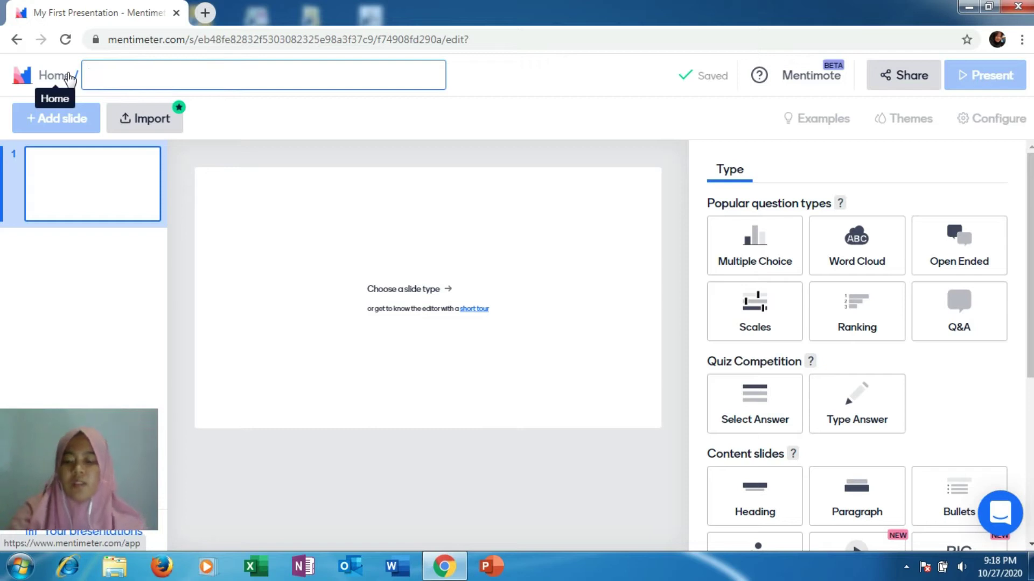
text(Etika Bisnis)
key(Return)
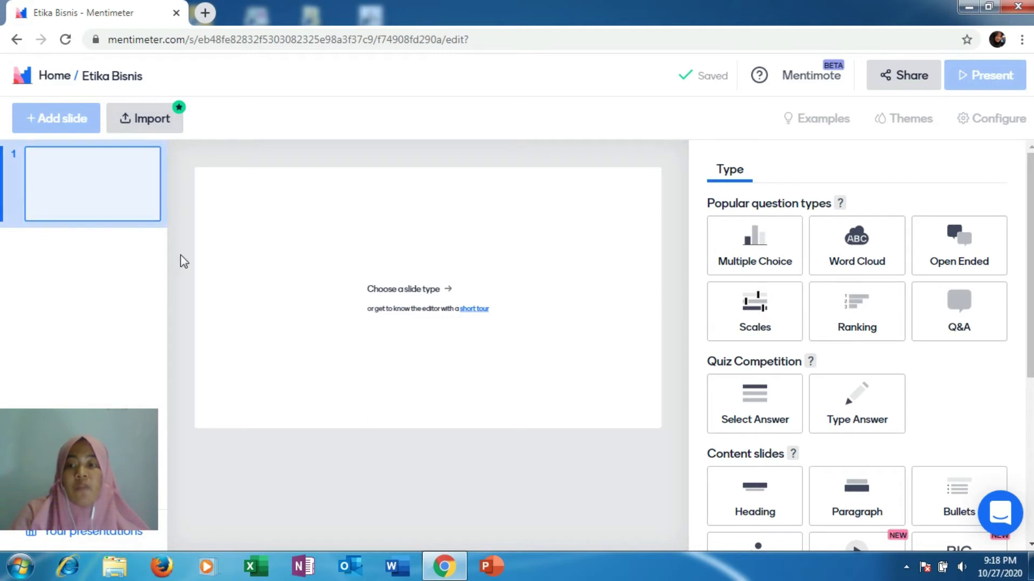
Step: Make the first slide a Heading slide with the heading "Etika Bisnis 1" and the subheading "materi 1"
scroll(752, 379, down, 4)
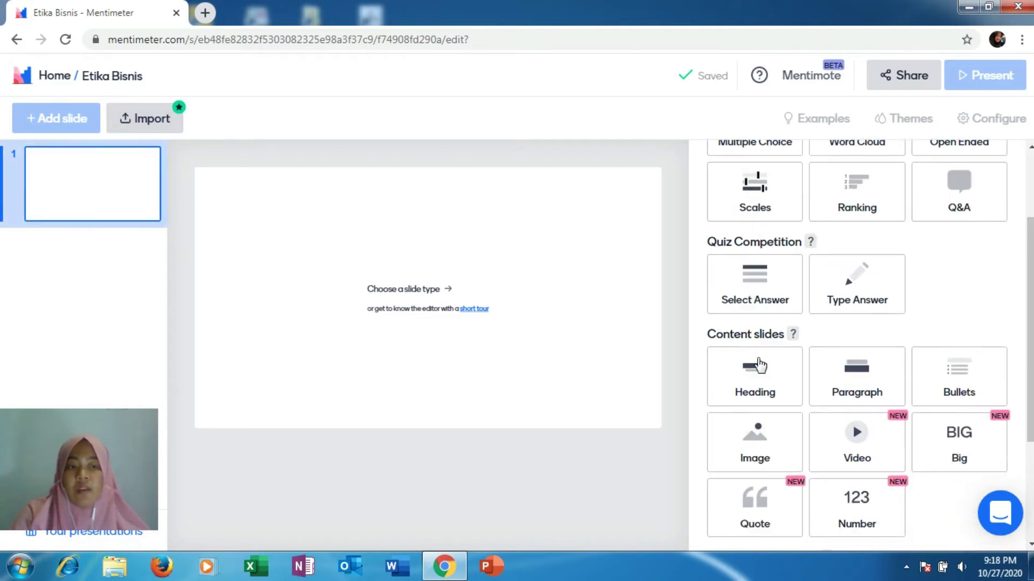
scroll(828, 234, up, 4)
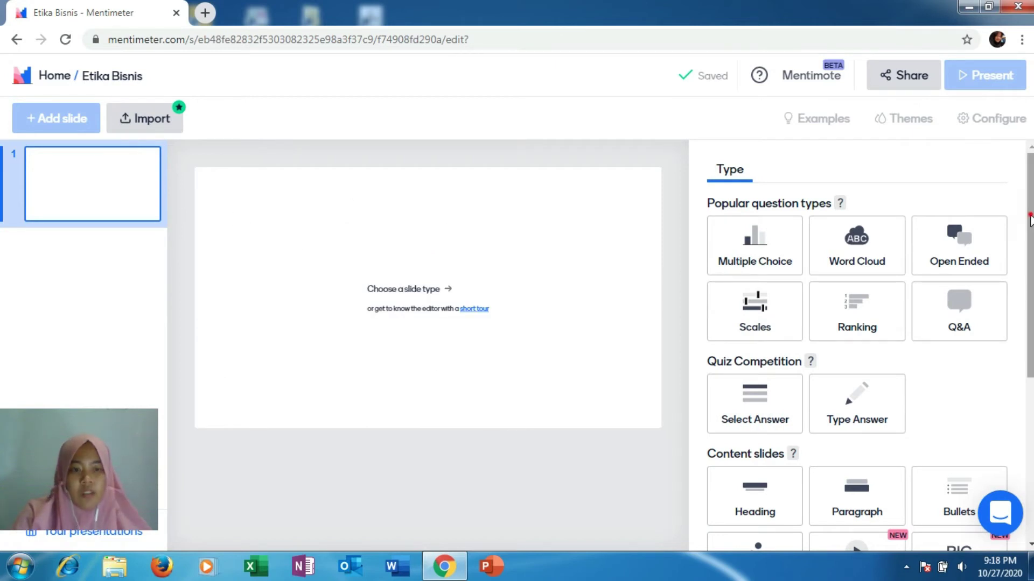
drag(1032, 230, 1032, 425)
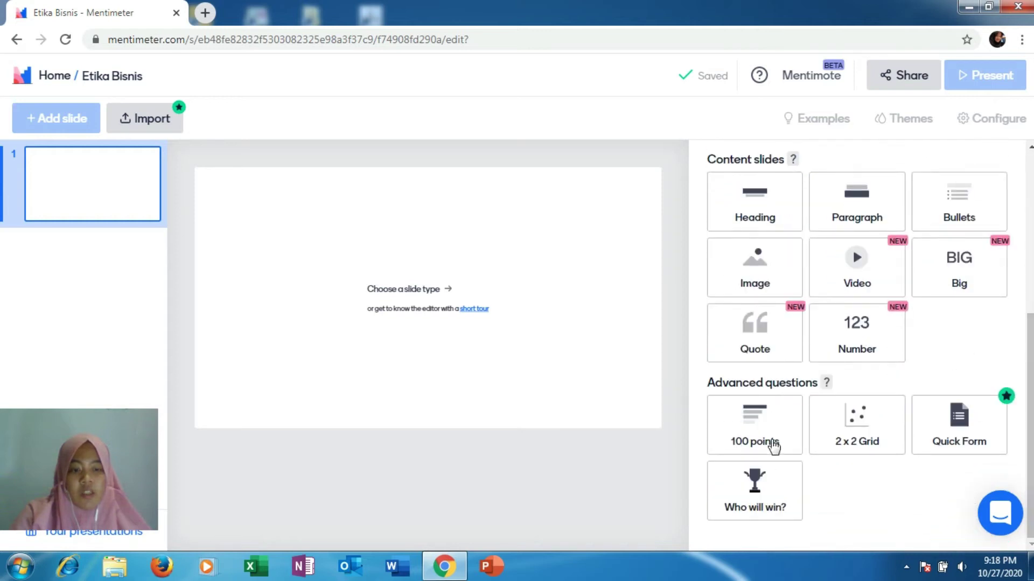
scroll(771, 439, up, 5)
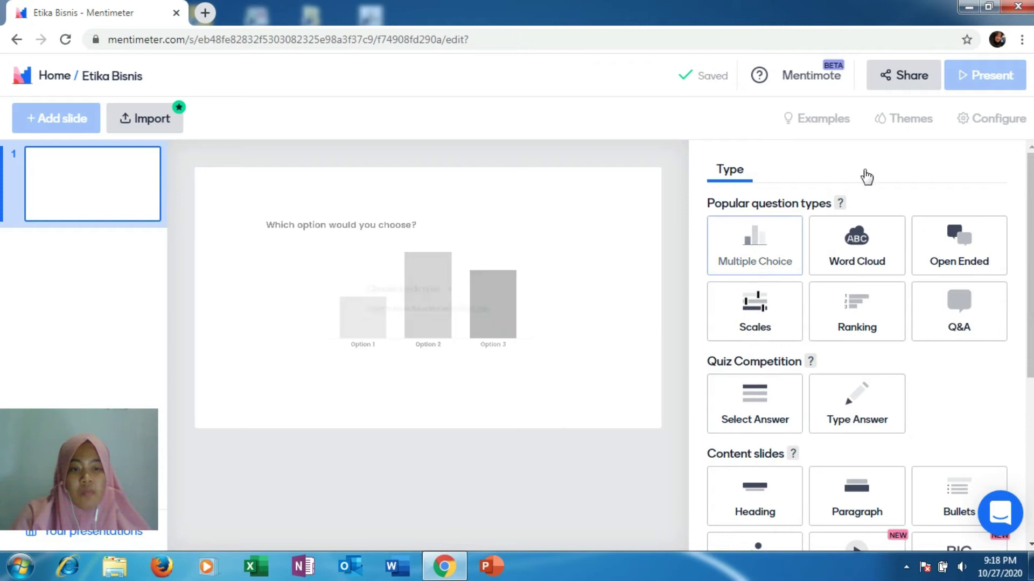
scroll(703, 267, down, 4)
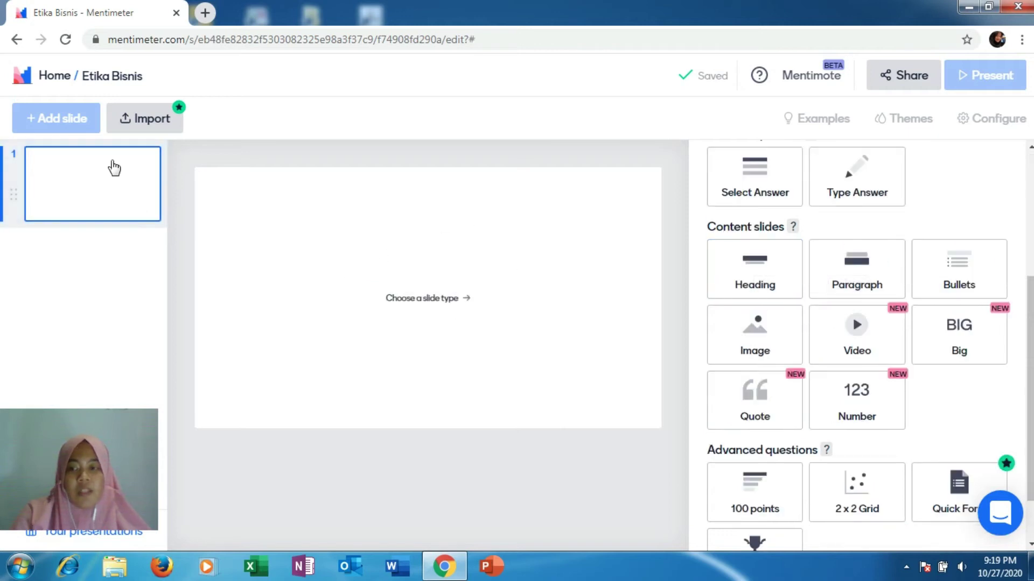
click(112, 206)
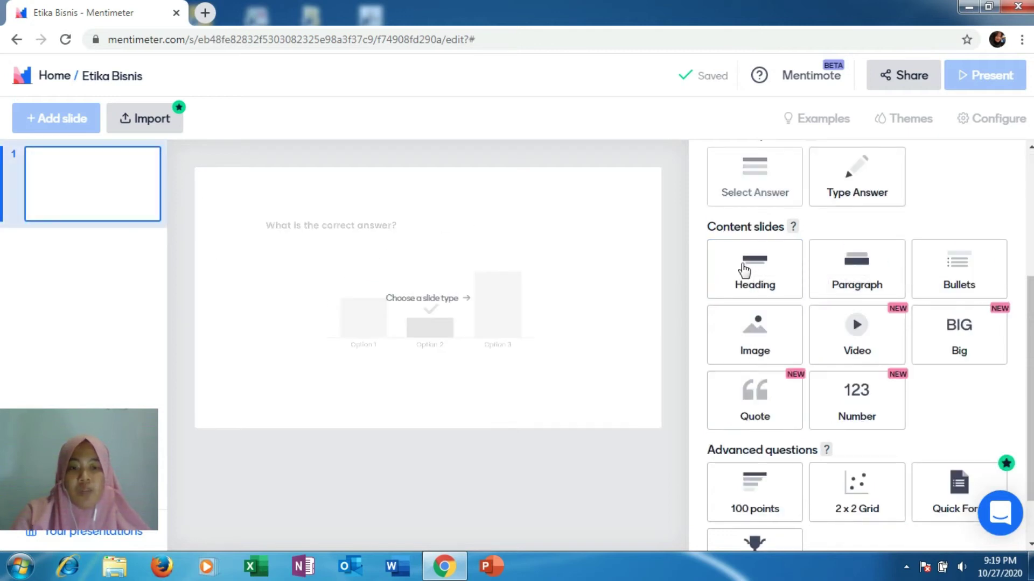
click(744, 271)
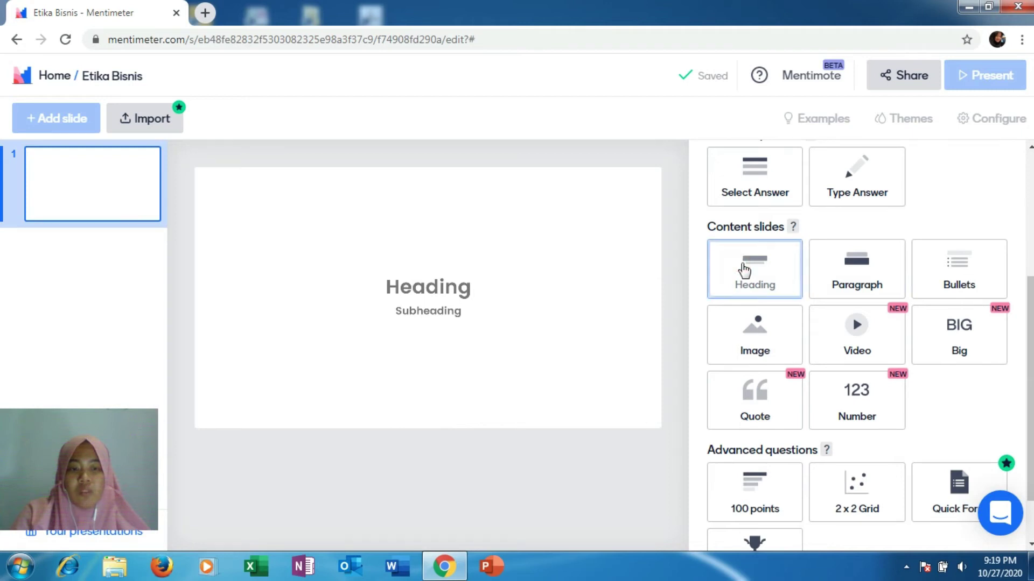
click(709, 258)
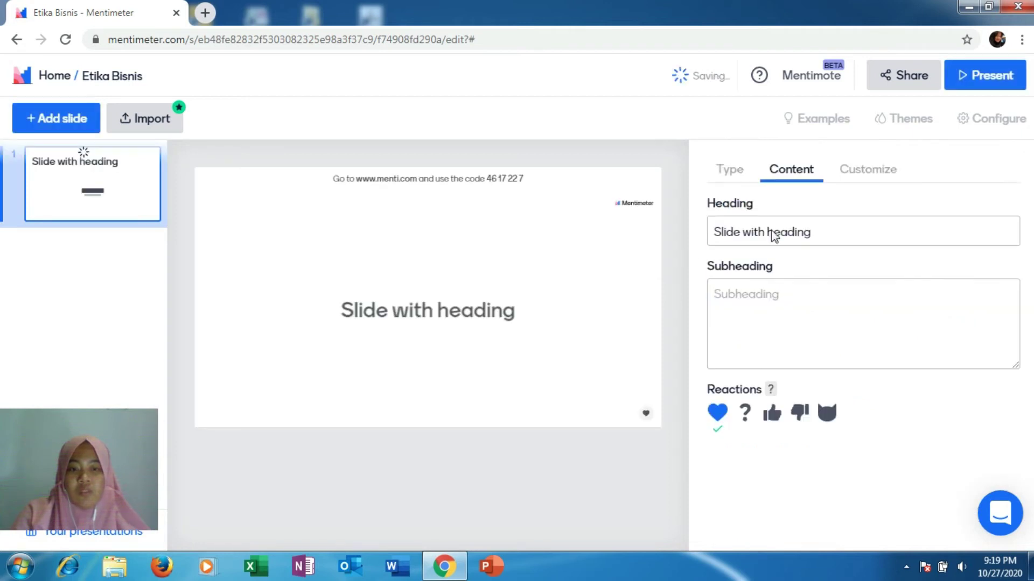
click(827, 236)
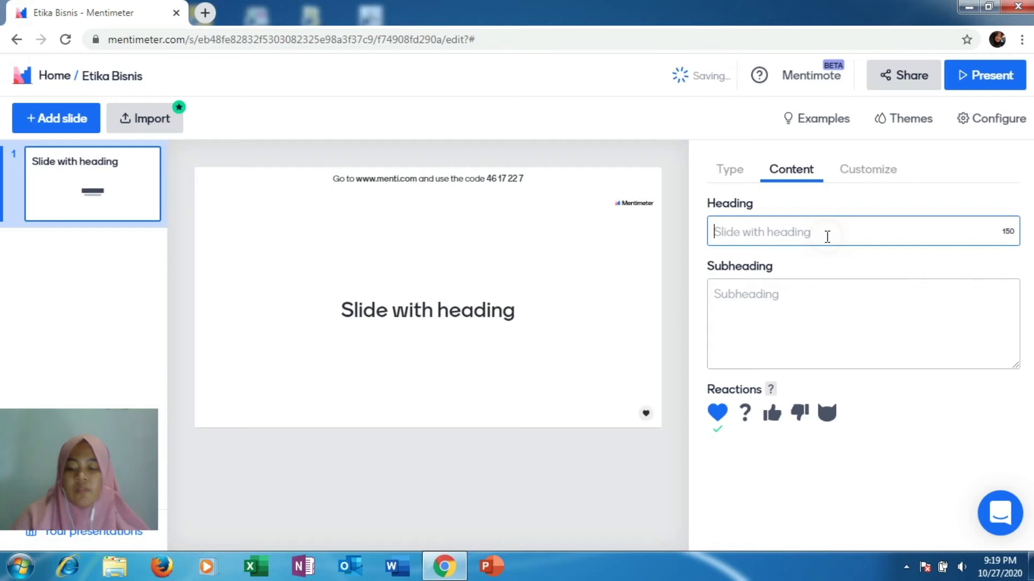
text(Etika Bisnis 1)
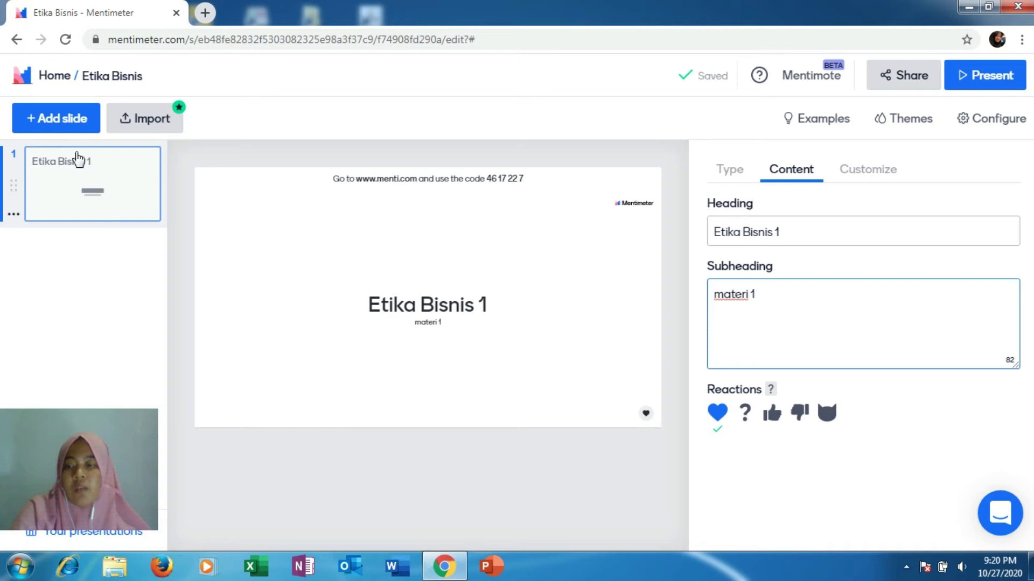
Step: Add a second slide of the Q&A type with the question "Warna Apel Adalah"
click(30, 124)
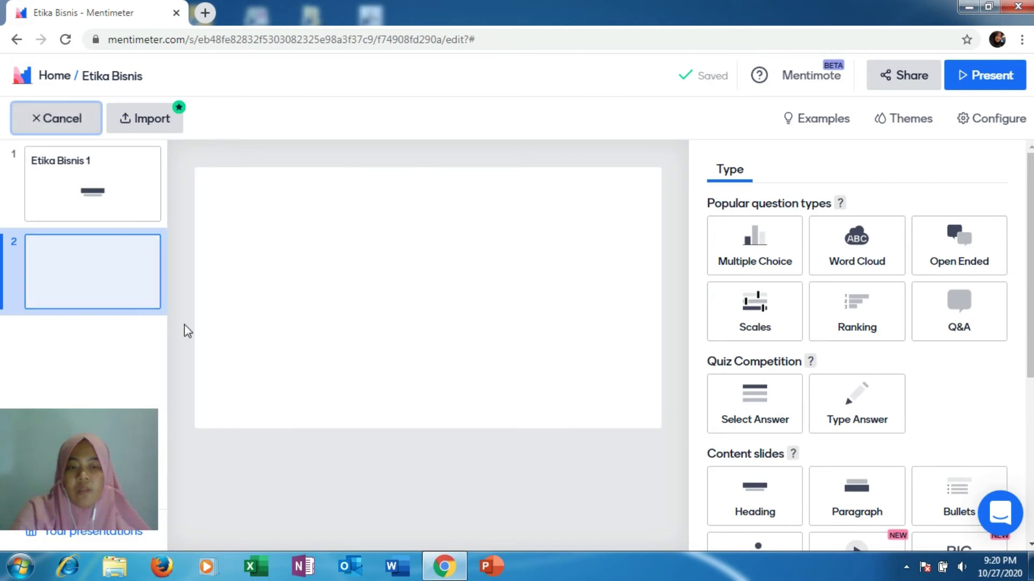
click(985, 321)
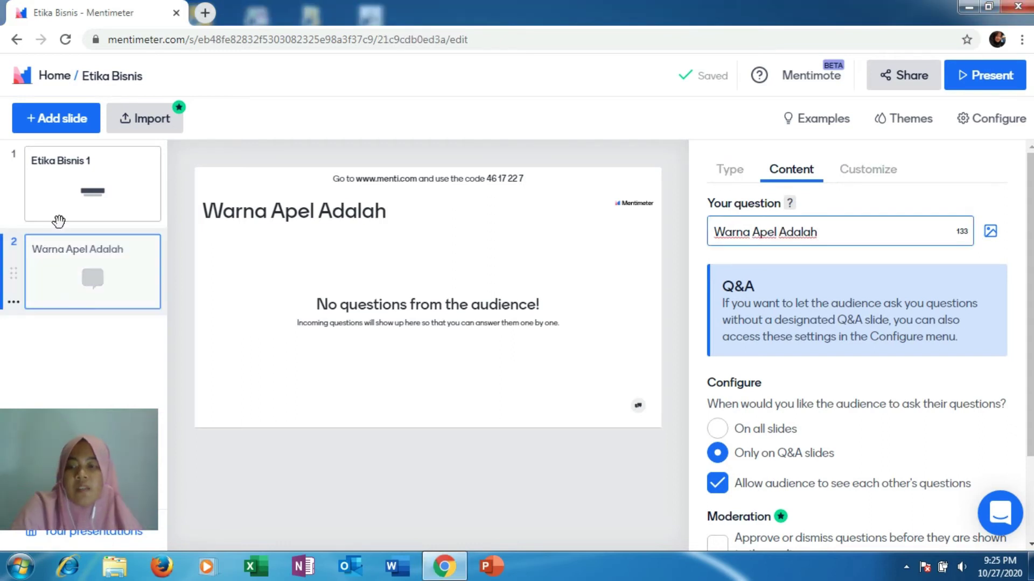
Step: Add a Select Answer quiz slide asking "Warna Apel Adalah" with the options Merah, Ungu and Hitam
click(73, 121)
mouse_move(780, 412)
click(781, 417)
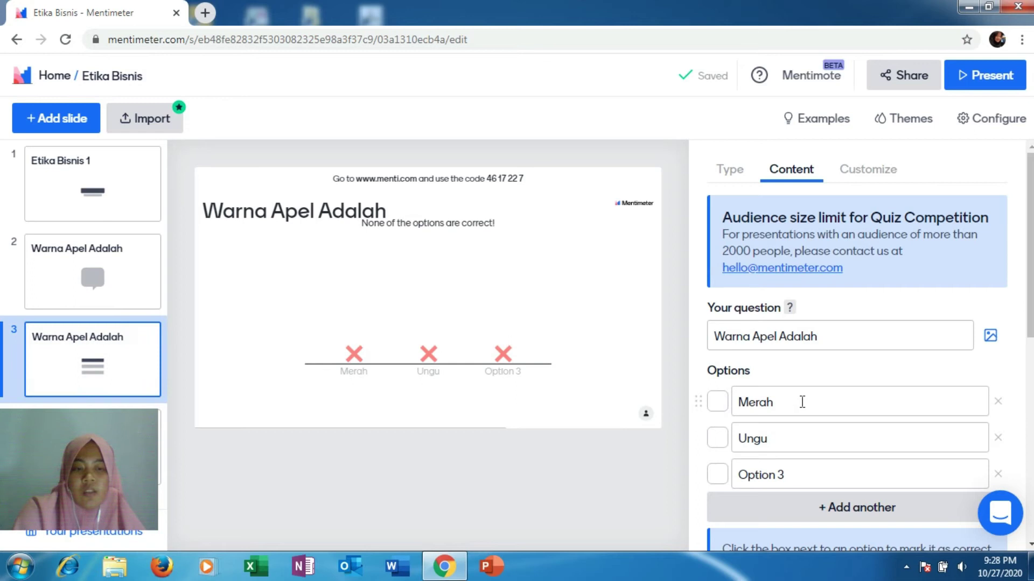
scroll(802, 402, down, 2)
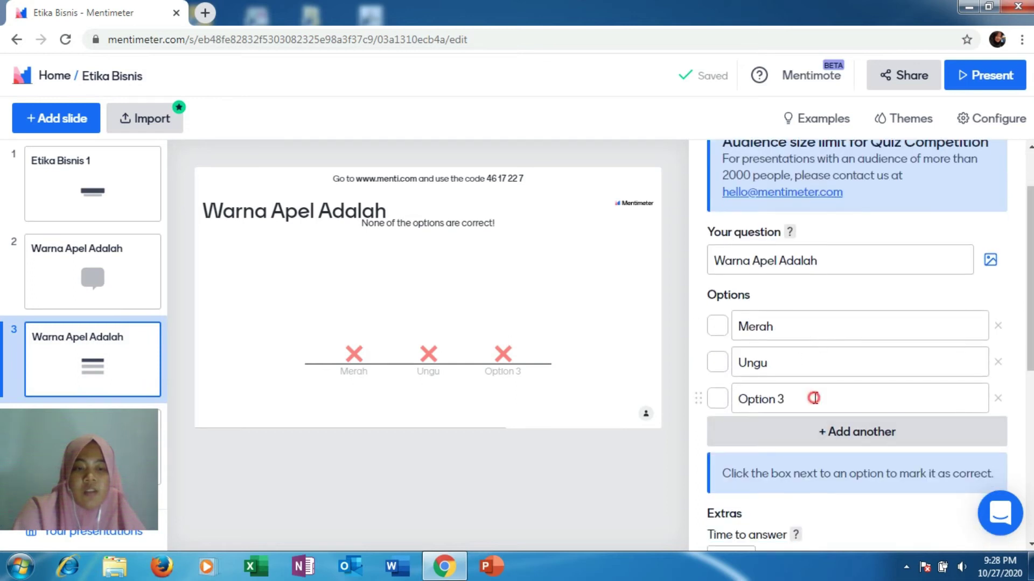
click(815, 399)
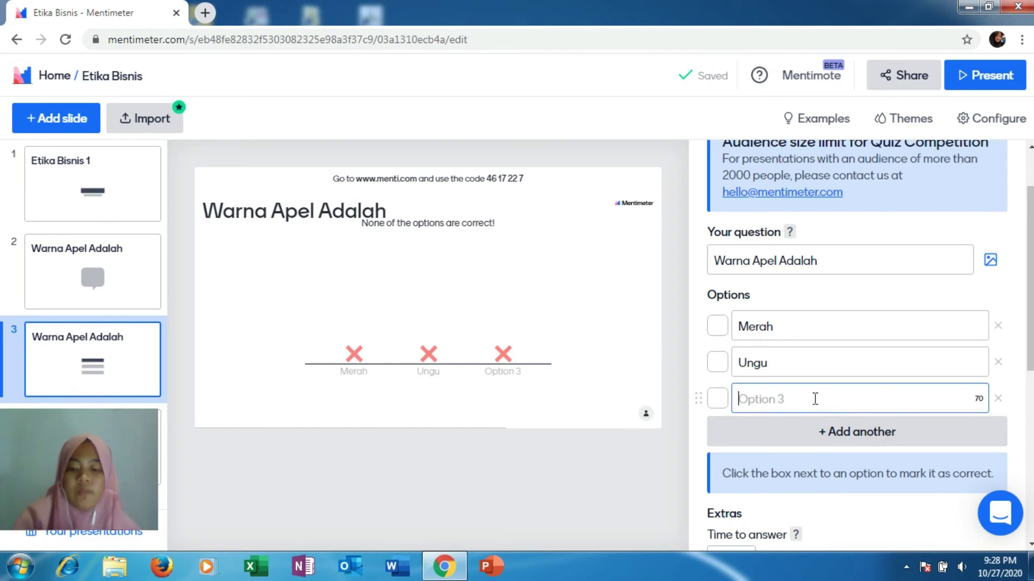
text(Hi)
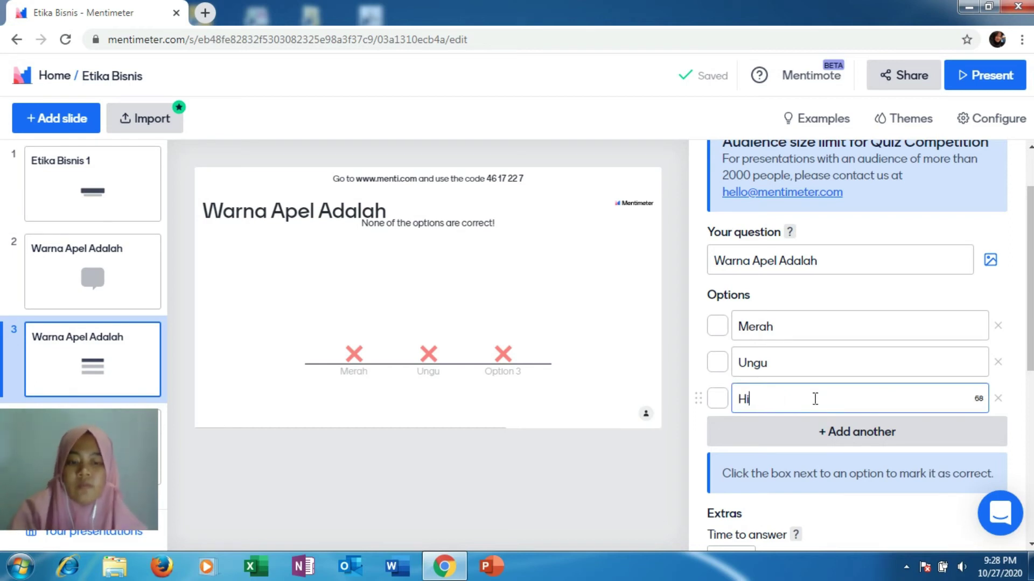
text(tam)
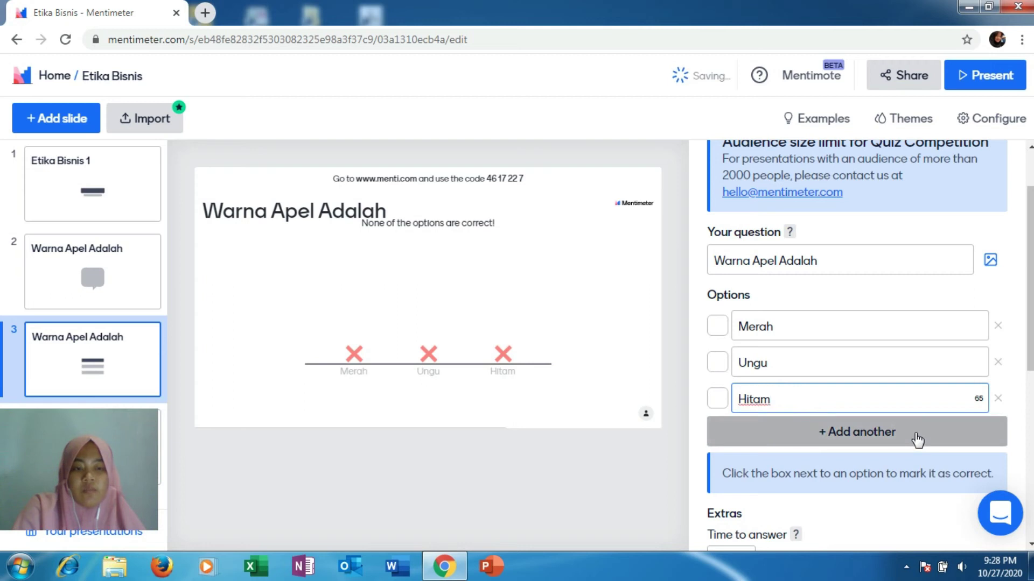
Step: Mark Merah as the correct answer of the quiz question on slide 3
scroll(708, 221, down, 1)
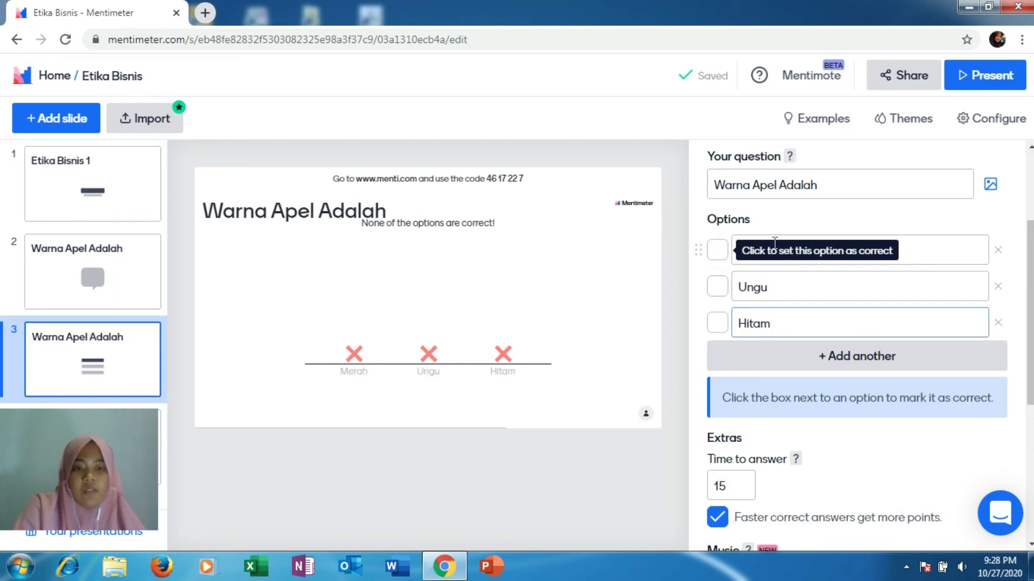
click(717, 249)
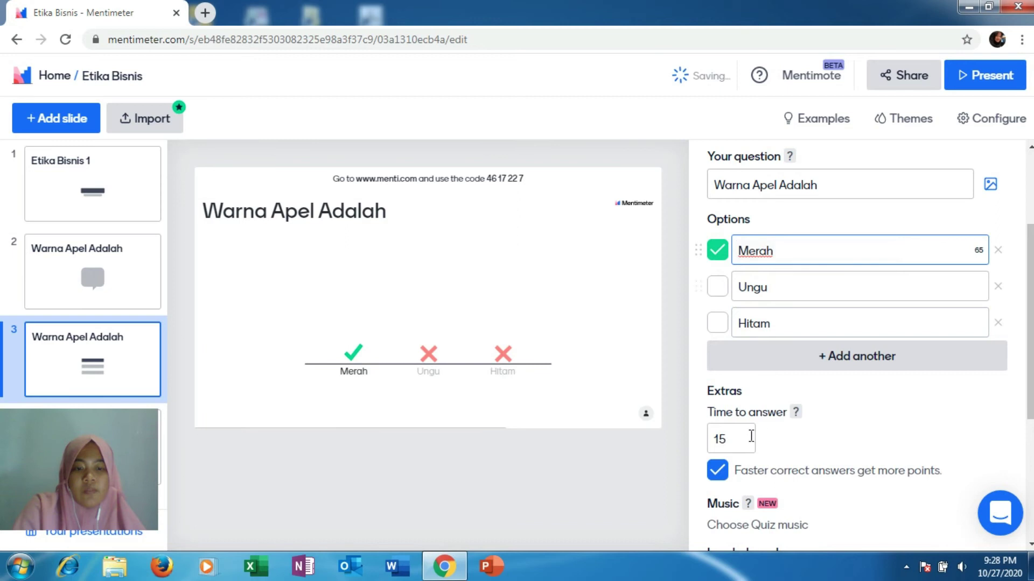
scroll(751, 436, down, 3)
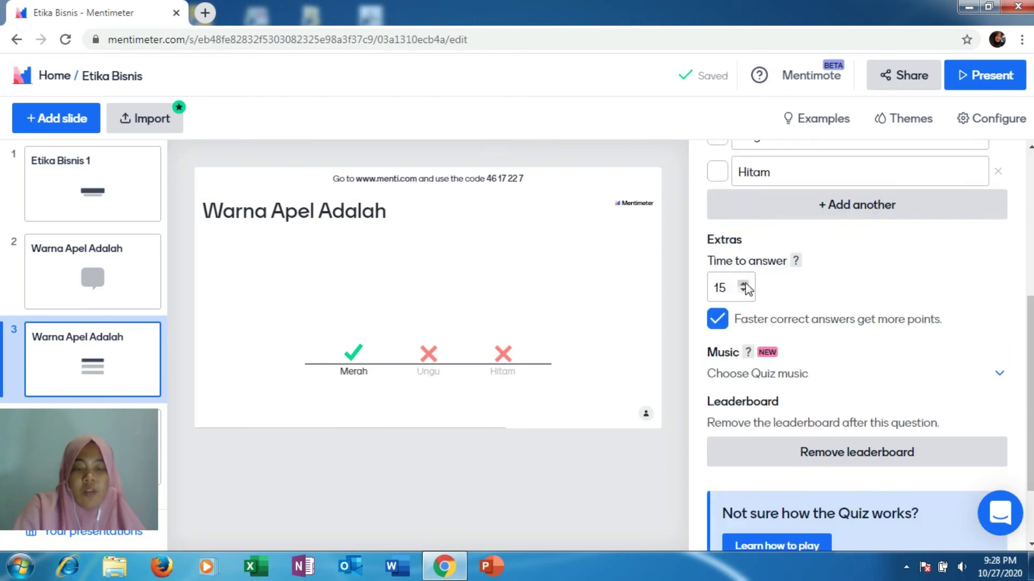
Step: Set the time to answer of the quiz question on slide 3 to 20 seconds
click(743, 284)
click(743, 284)
click(744, 284)
click(743, 284)
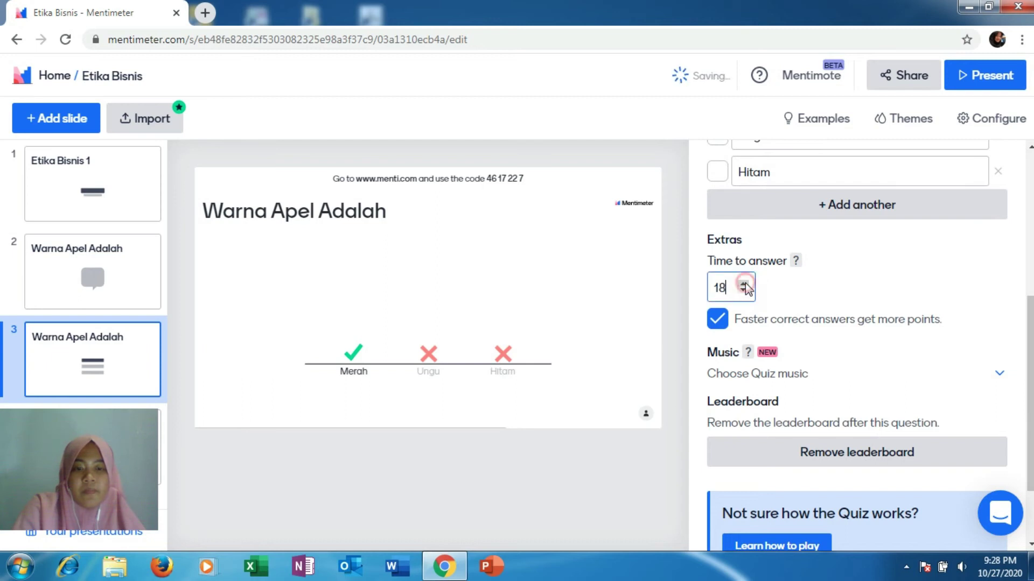
click(743, 284)
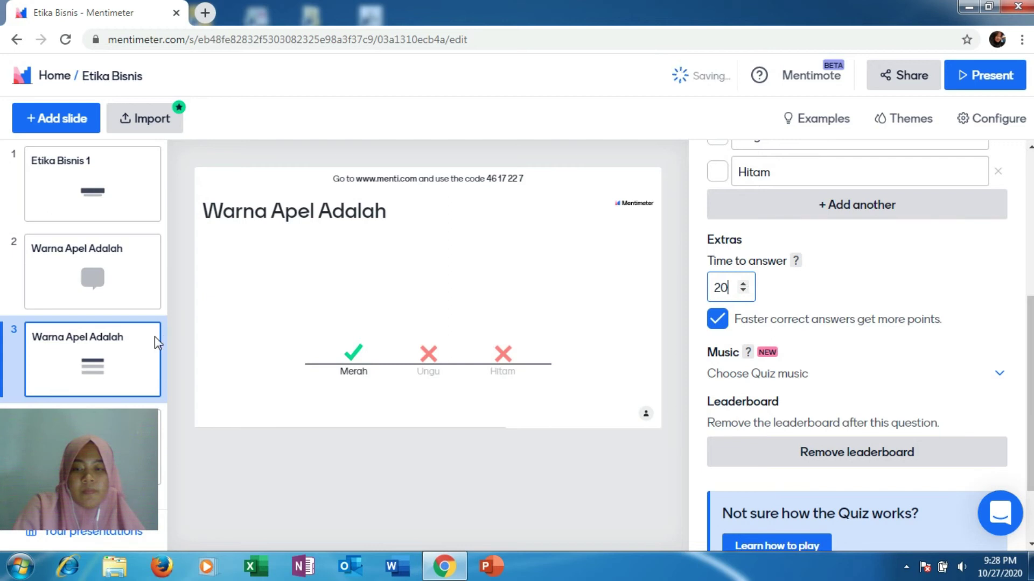
Step: Check the leaderboard slide, return to the first slide "Etika Bisnis 1" and start presenting from it
key(Down)
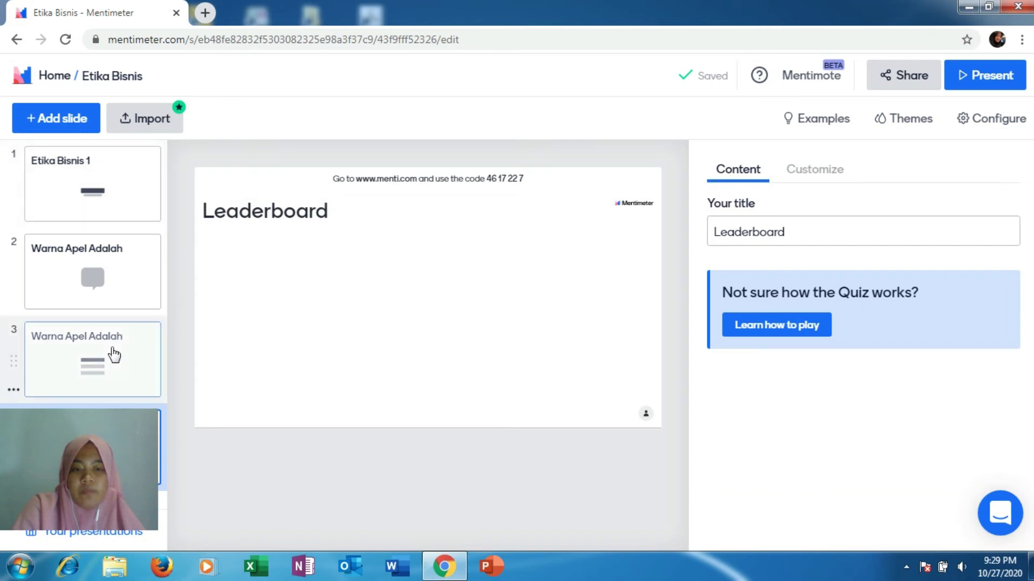
click(114, 354)
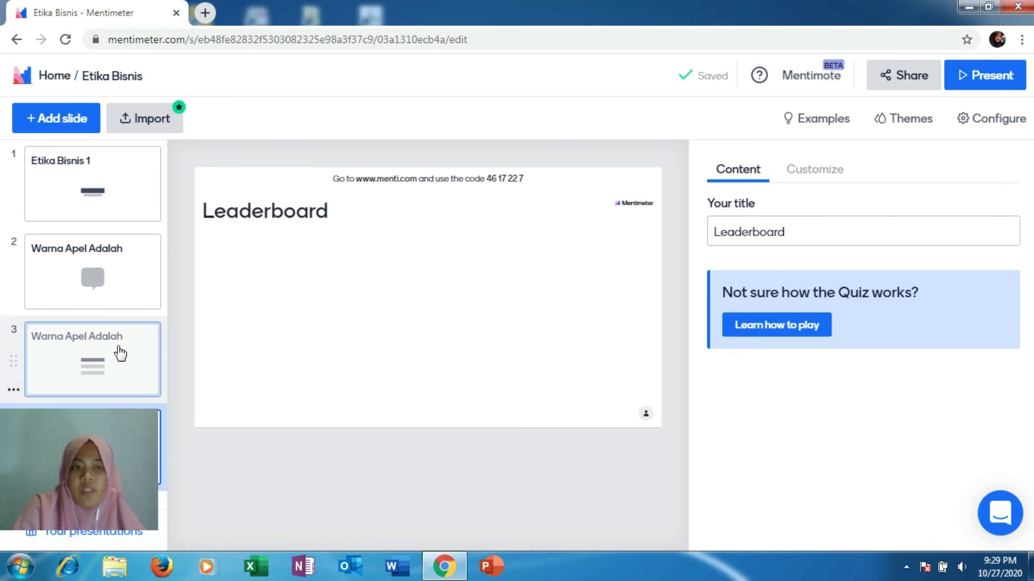
click(88, 192)
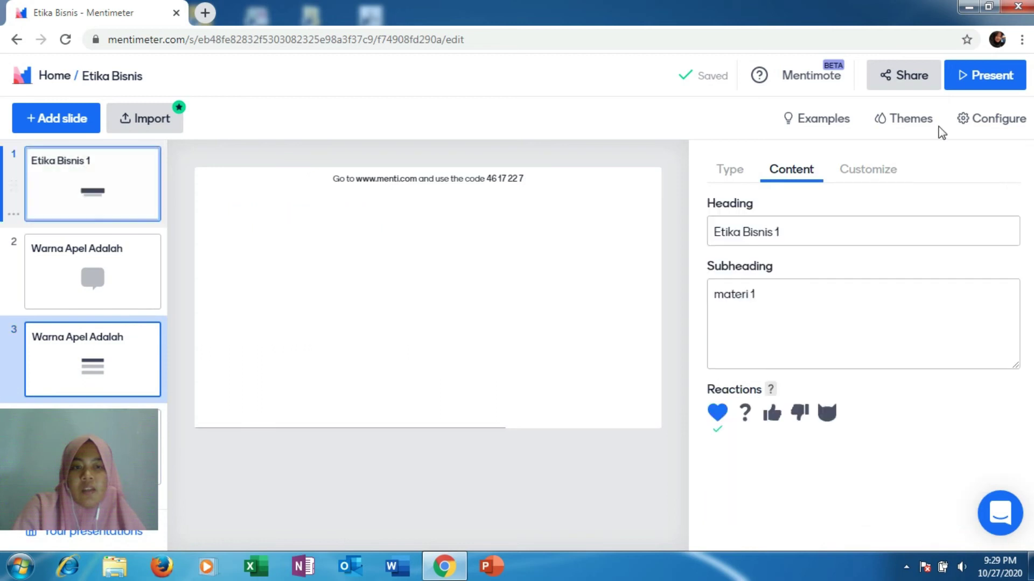
click(975, 79)
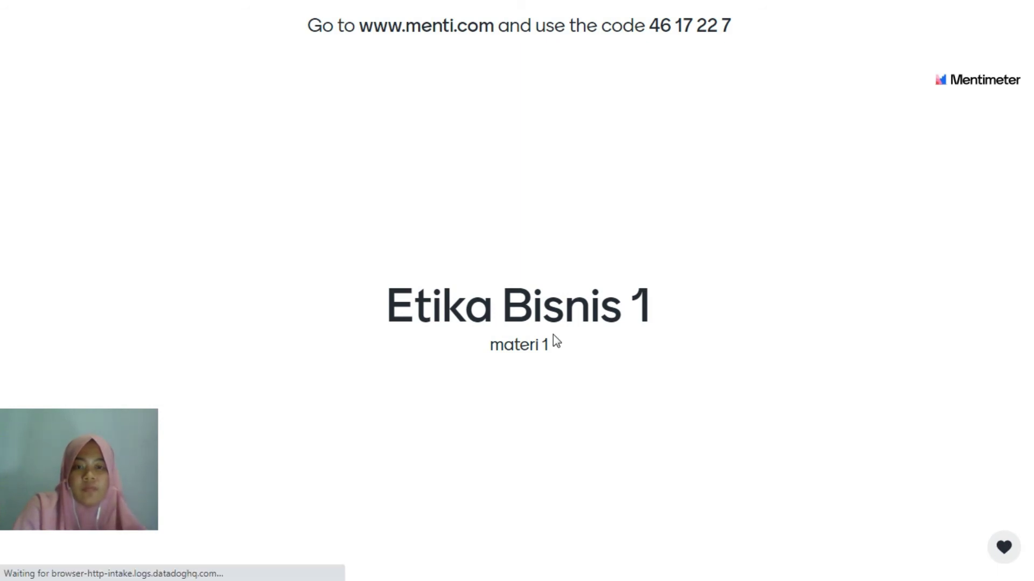
Step: Advance the presentation past the Q&A slide to the quiz question and start its countdown
key(Right)
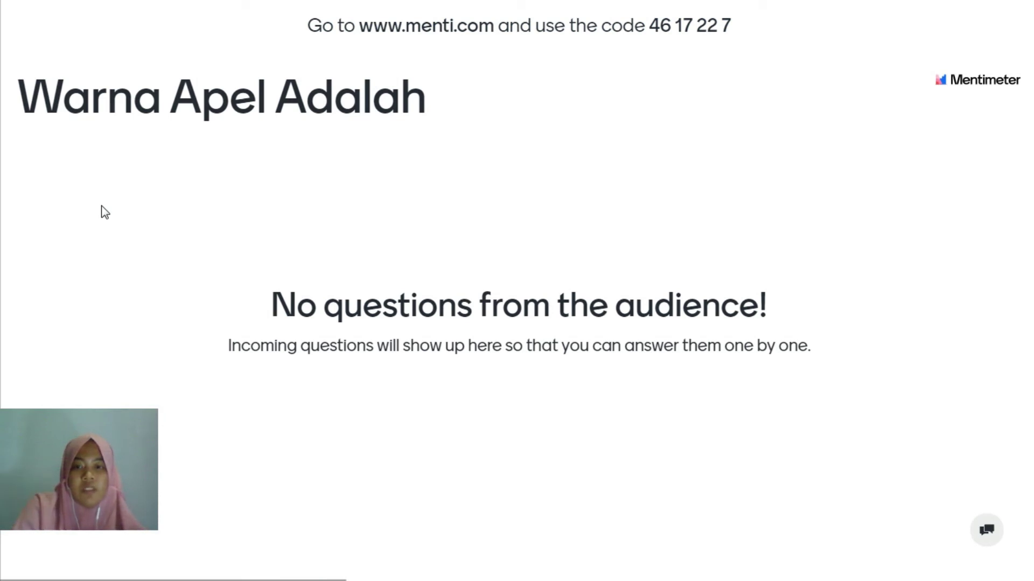
key(Right)
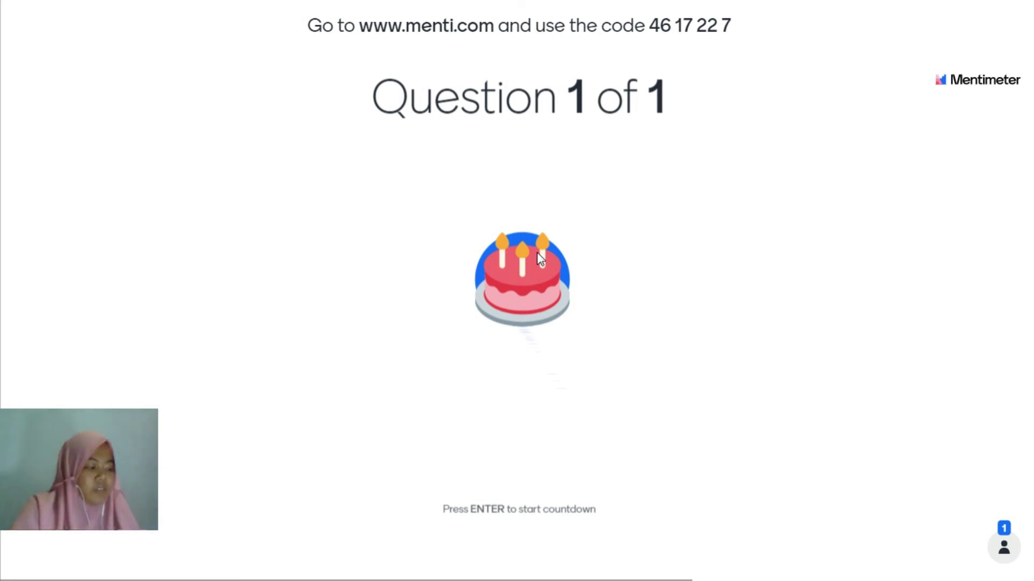
key(Return)
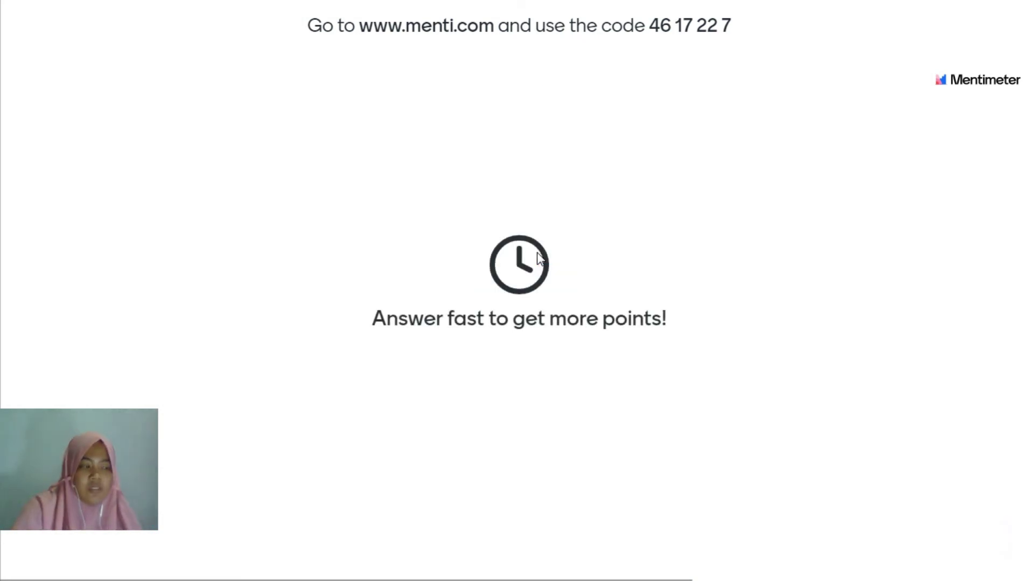